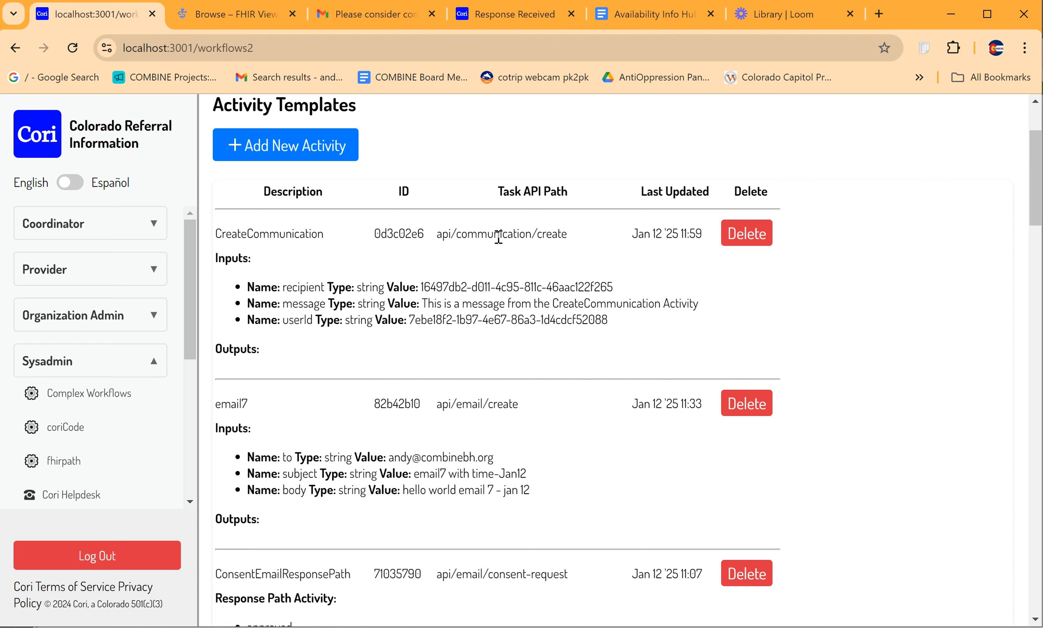
# Step: Examine the existing activity templates, including their API paths, inputs and response path options
pyautogui.scroll(1, 498, 238)
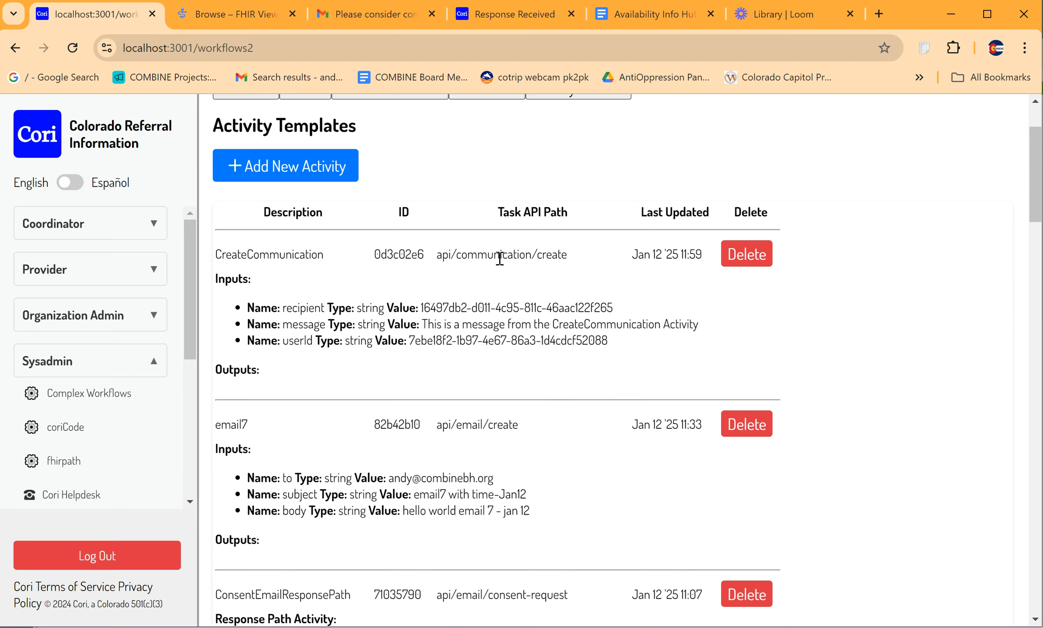
pyautogui.scroll(1, 497, 261)
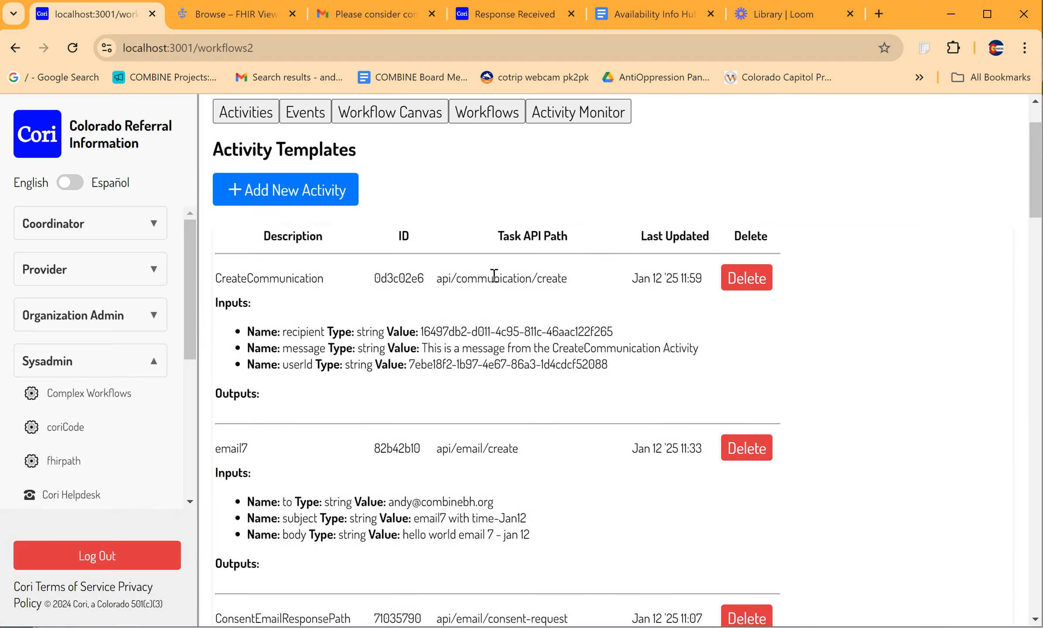
pyautogui.scroll(-1, 488, 322)
pyautogui.scroll(1, 488, 321)
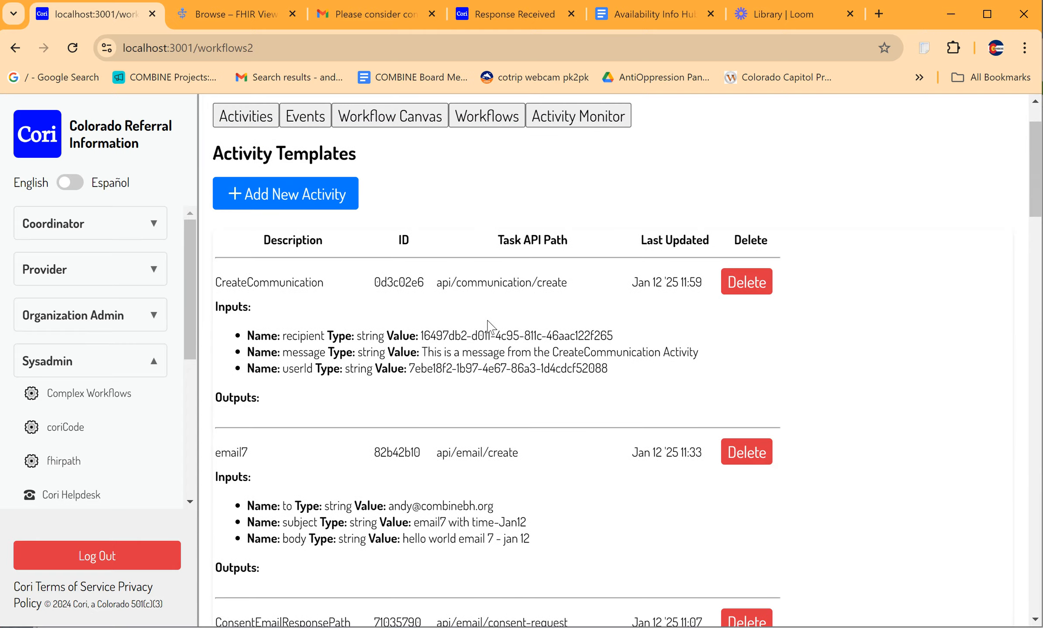
pyautogui.scroll(-2, 488, 327)
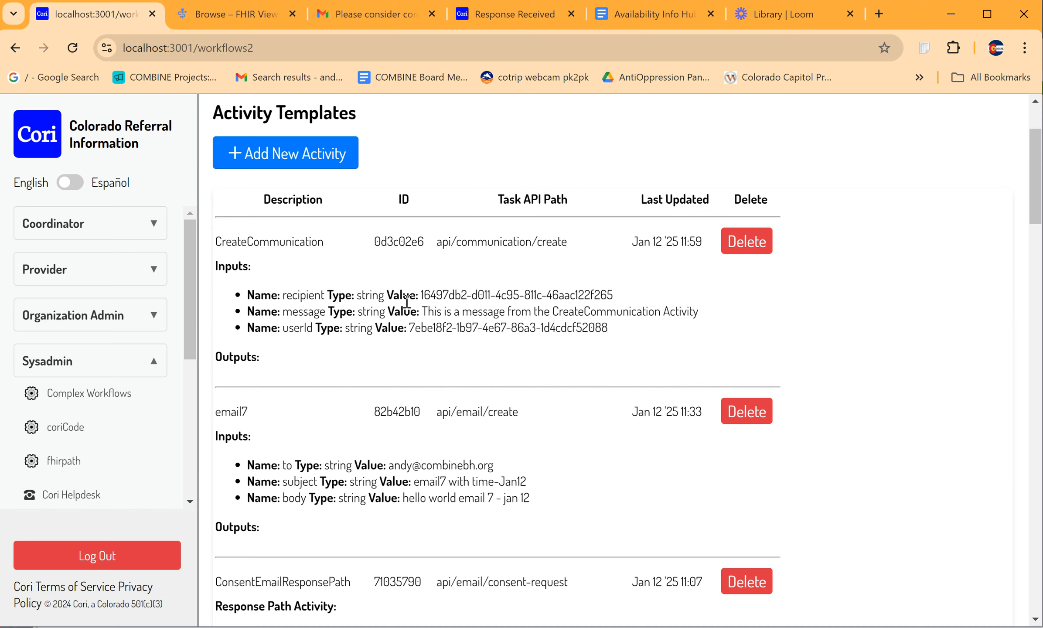
pyautogui.scroll(-1, 483, 290)
pyautogui.scroll(-20, 528, 245)
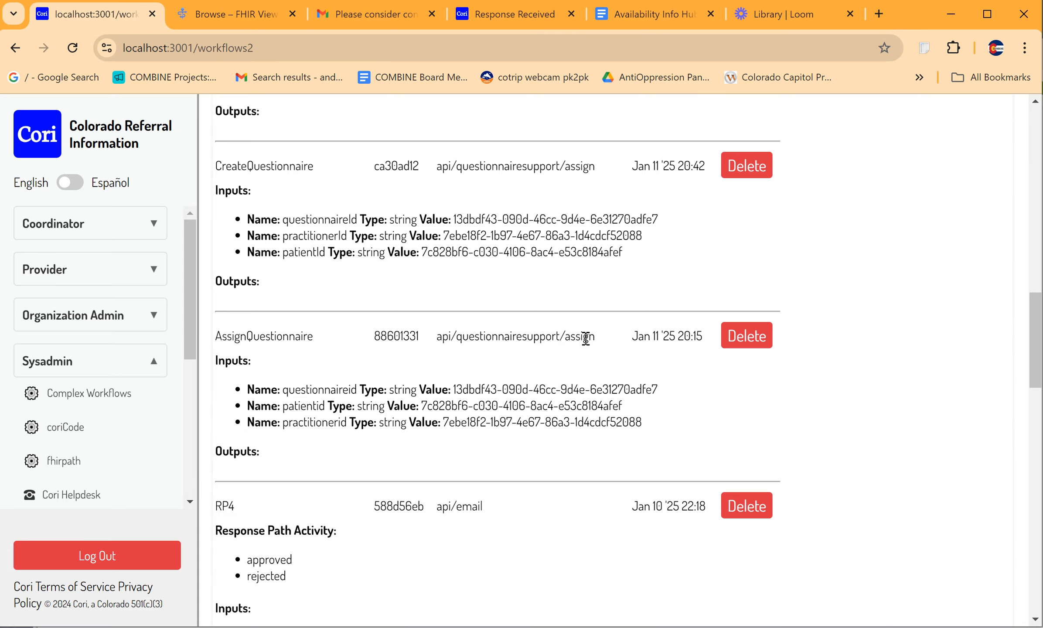
pyautogui.scroll(3, 586, 339)
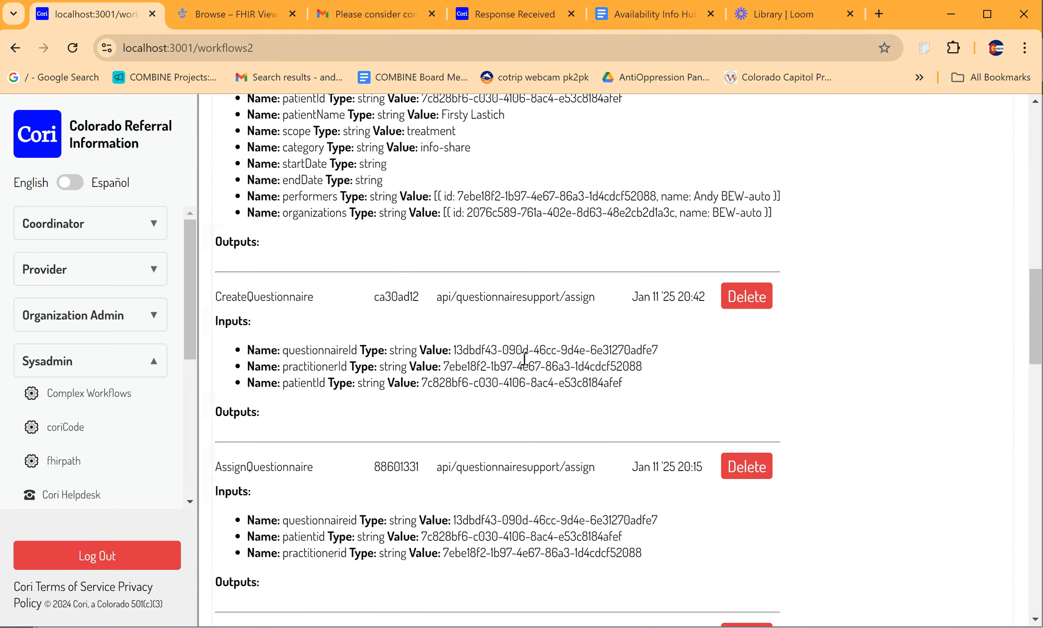
pyautogui.scroll(4, 524, 358)
pyautogui.scroll(-16, 525, 362)
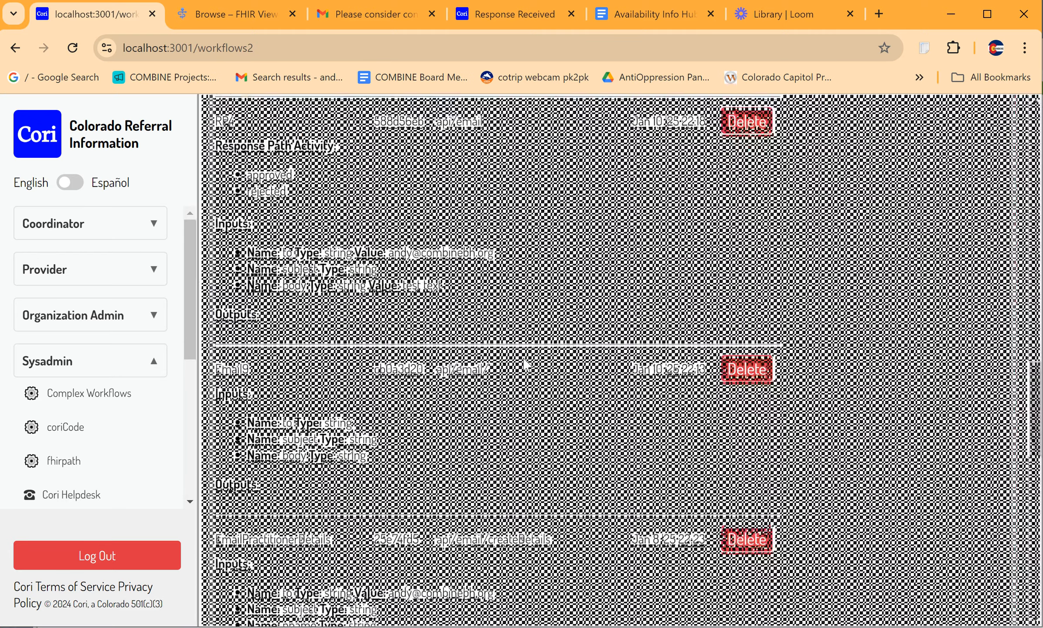
pyautogui.scroll(20, 525, 364)
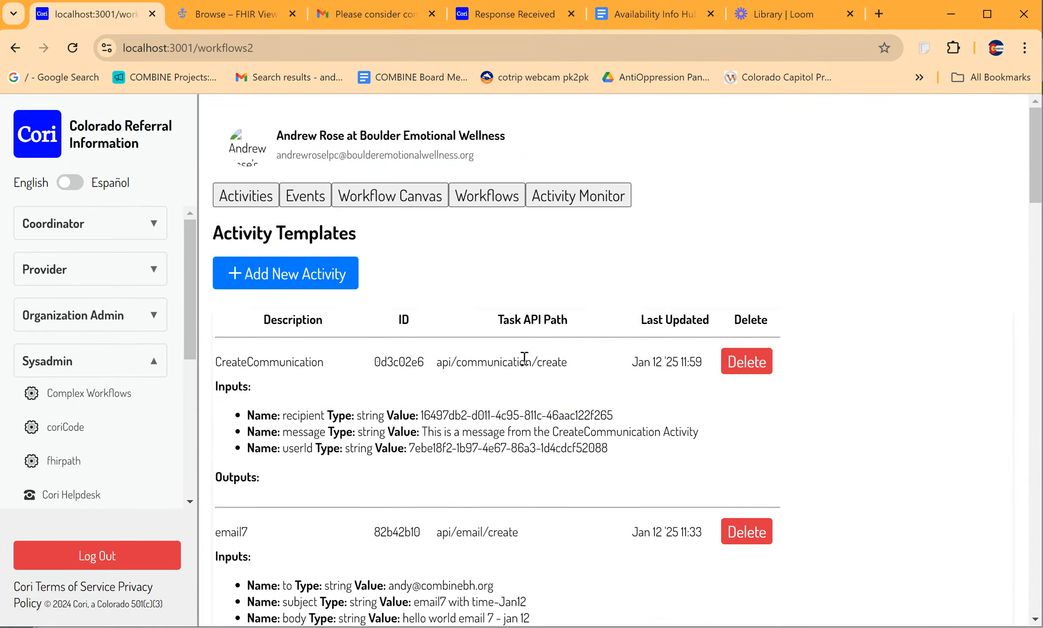
# Step: Start a new activity with the API path api/email/create and the description email11
pyautogui.click(303, 283)
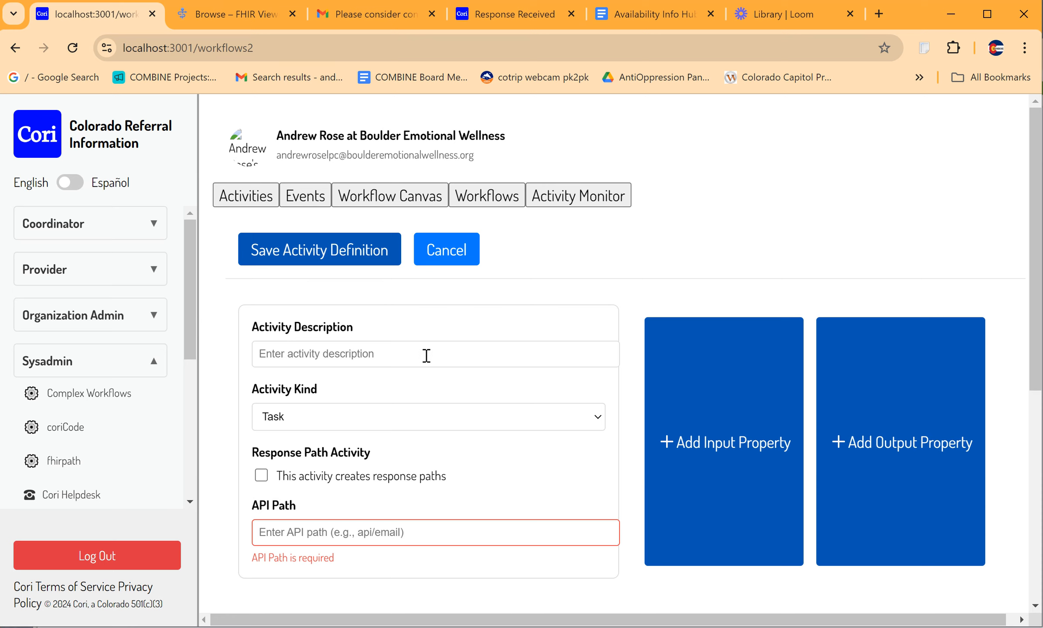
pyautogui.scroll(-1, 437, 358)
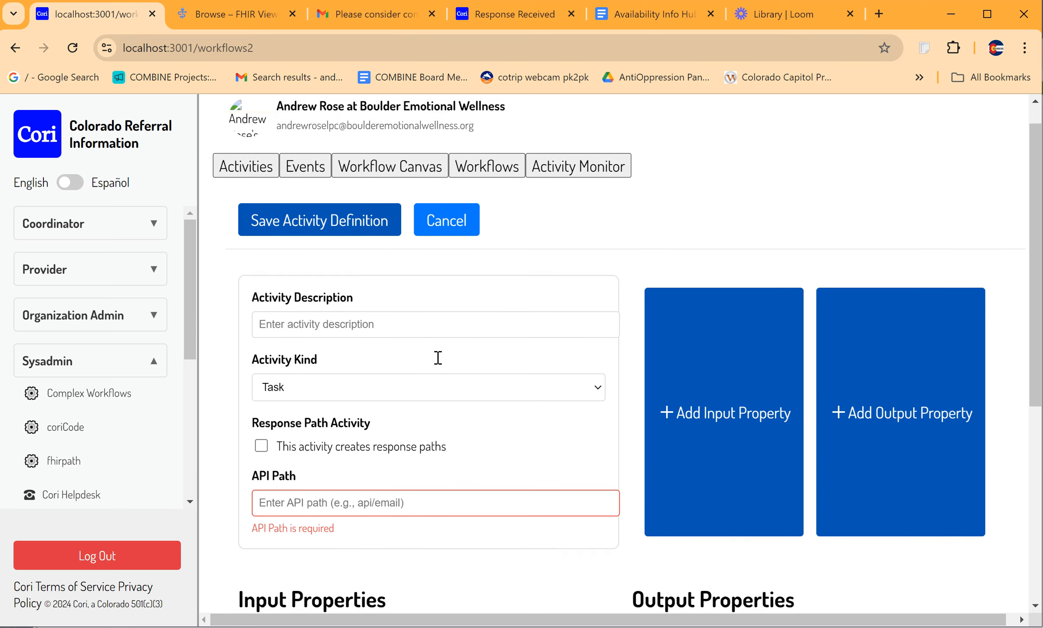
pyautogui.click(368, 484)
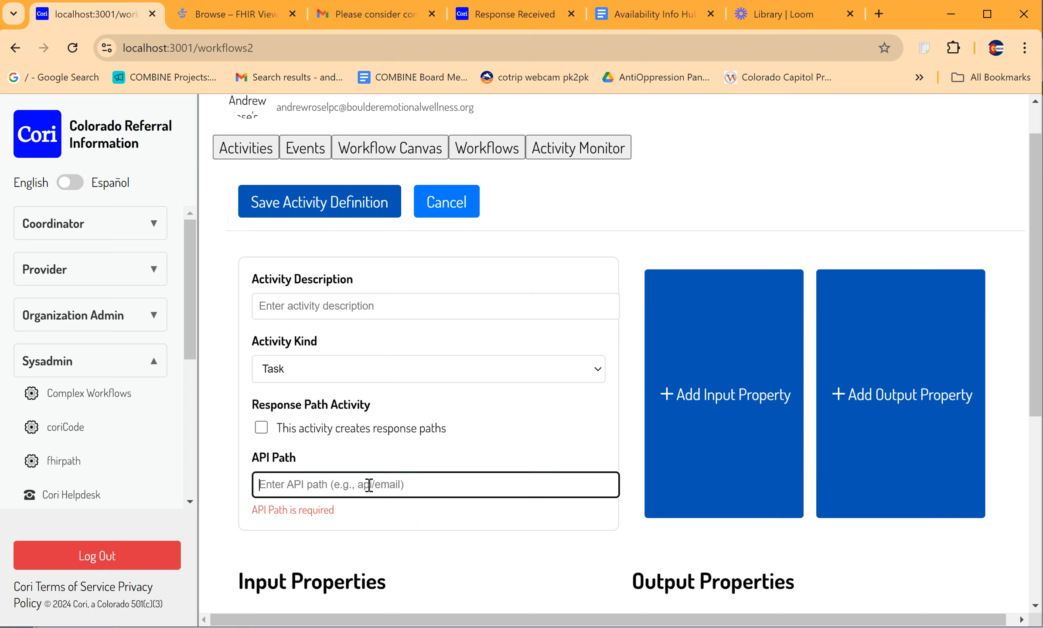
pyautogui.write('api/')
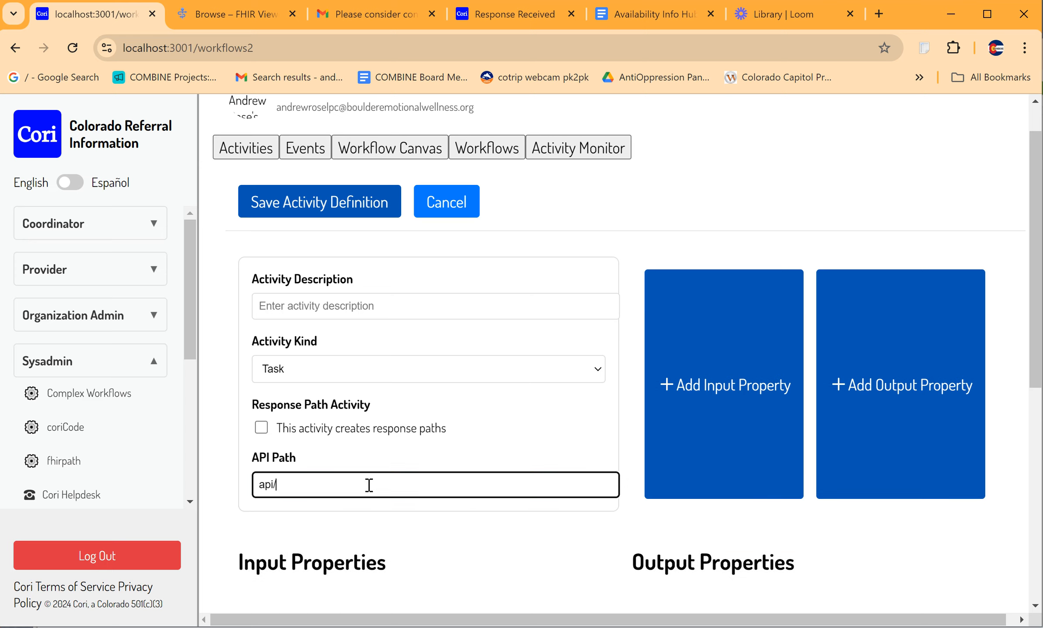
pyautogui.write('email/create')
pyautogui.click(317, 307)
pyautogui.write('email11')
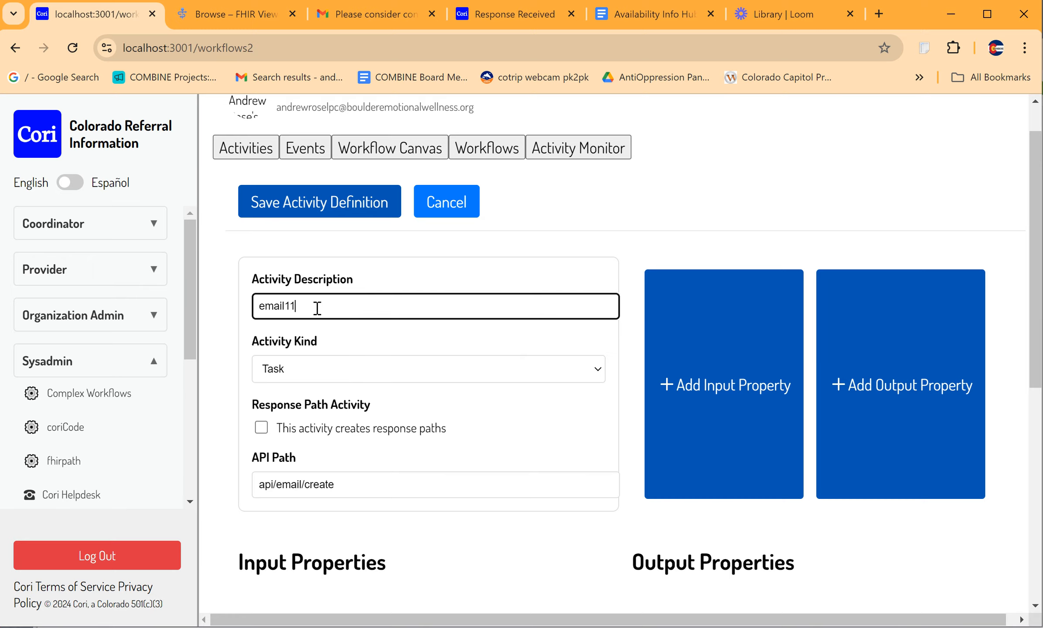
# Step: Enable response paths for the activity to examine their configuration, and disable them again
pyautogui.click(261, 427)
pyautogui.scroll(-3, 367, 427)
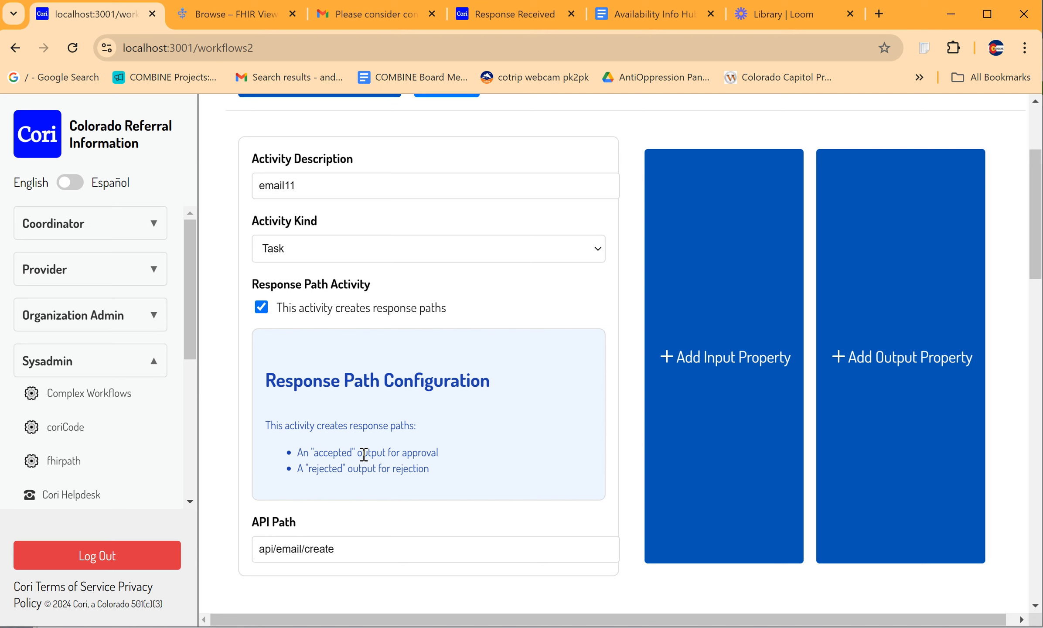
pyautogui.scroll(1, 401, 465)
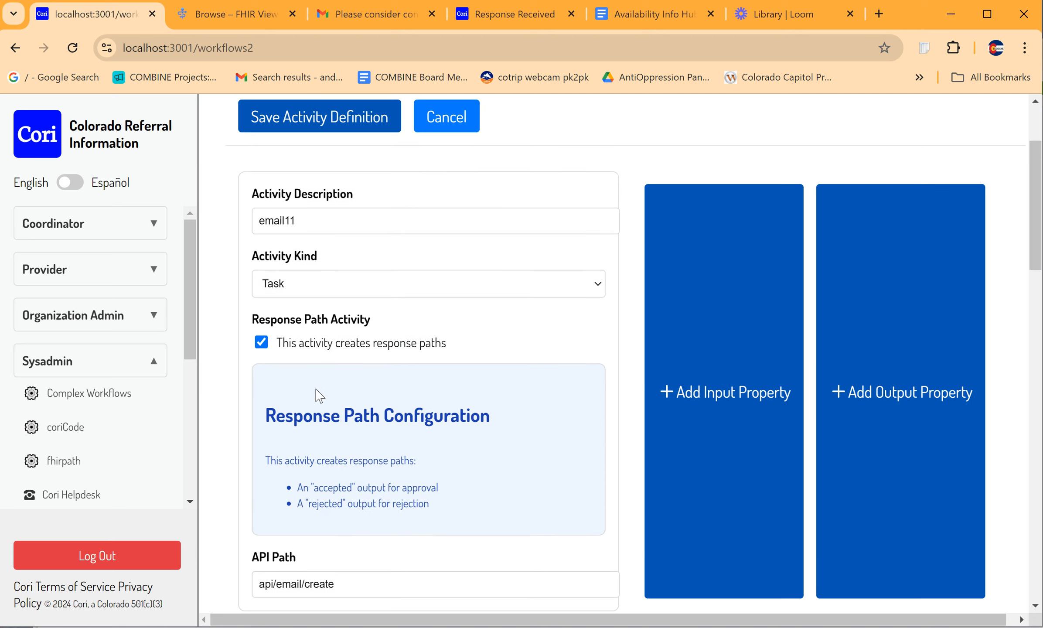
pyautogui.click(262, 343)
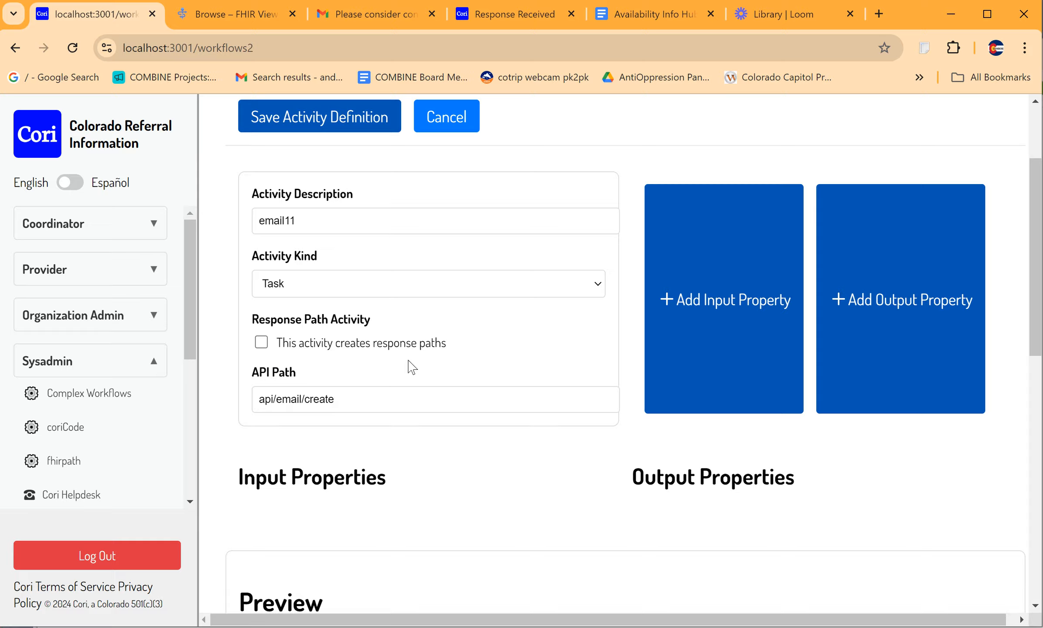
pyautogui.scroll(2, 409, 364)
pyautogui.scroll(-6, 410, 364)
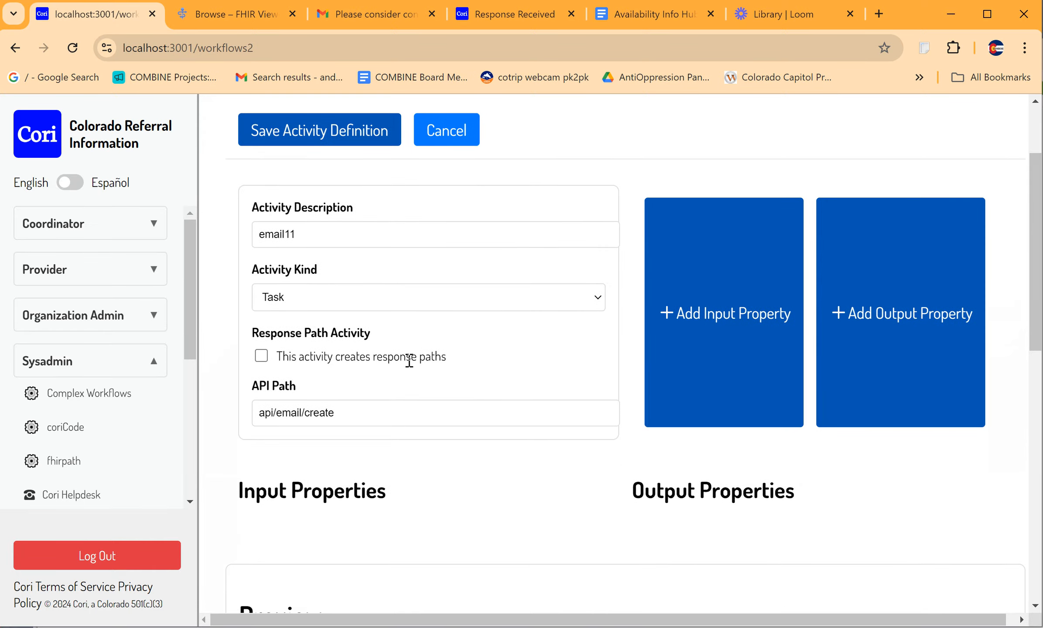
pyautogui.scroll(6, 411, 367)
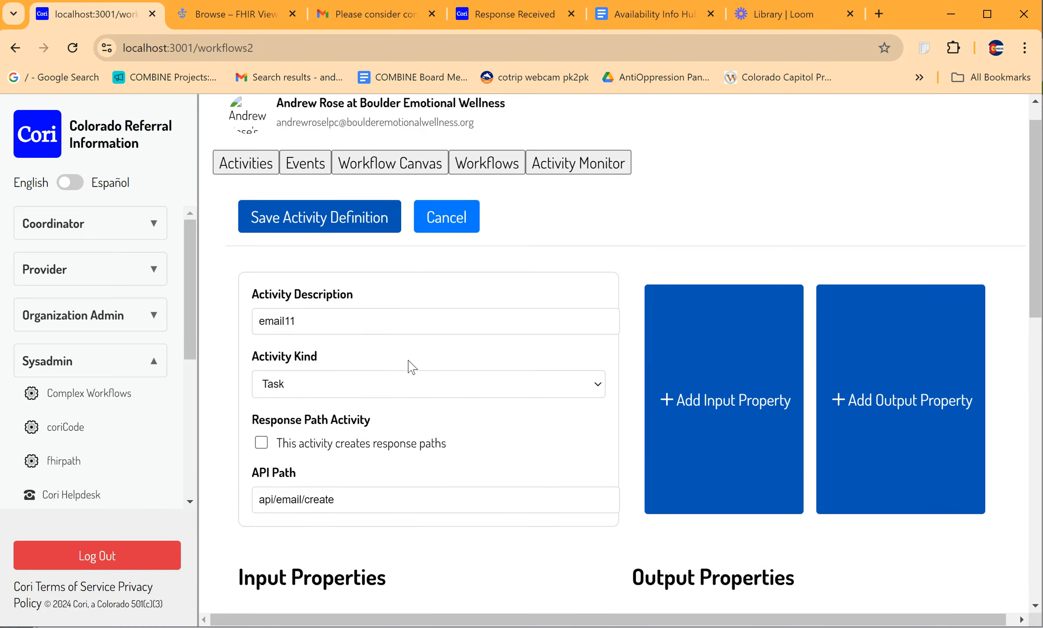
# Step: Add three input properties named to, subject and body to the activity
pyautogui.scroll(-1, 403, 506)
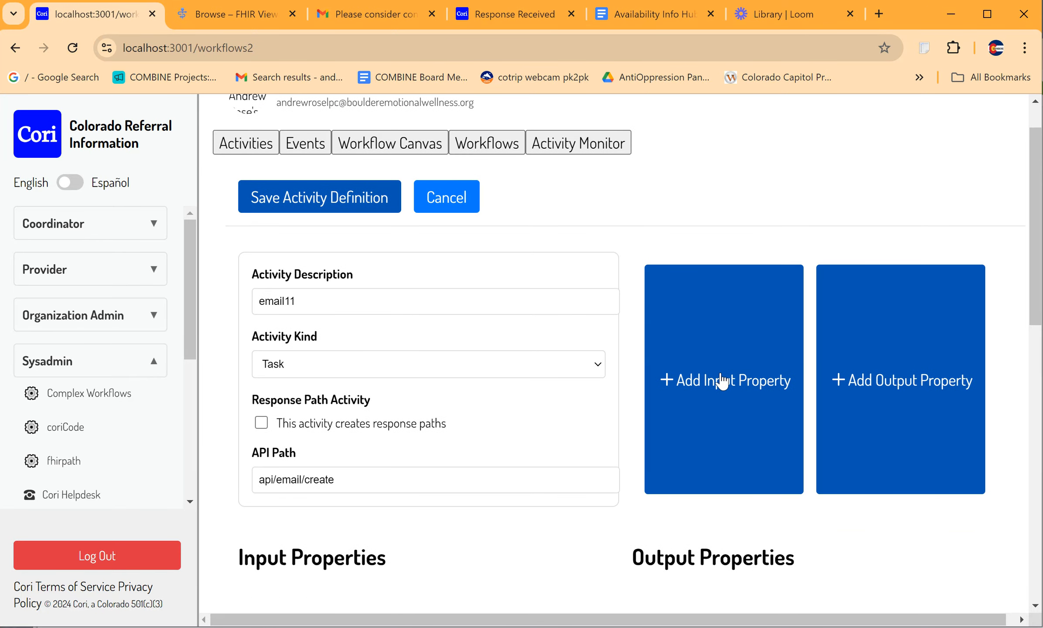
pyautogui.click(715, 385)
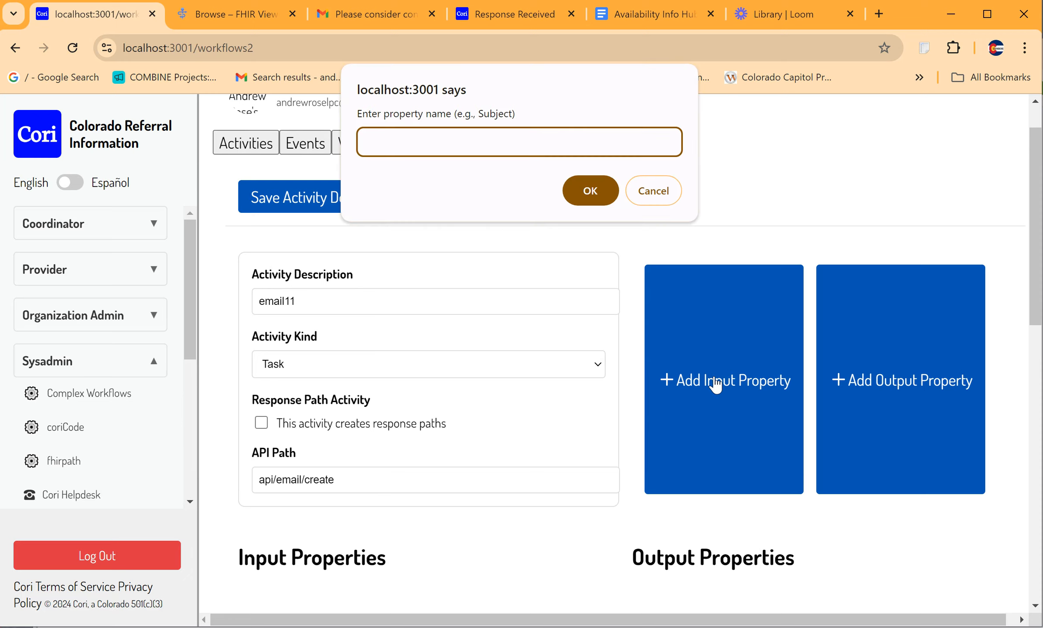
pyautogui.write('to')
pyautogui.press('Return')
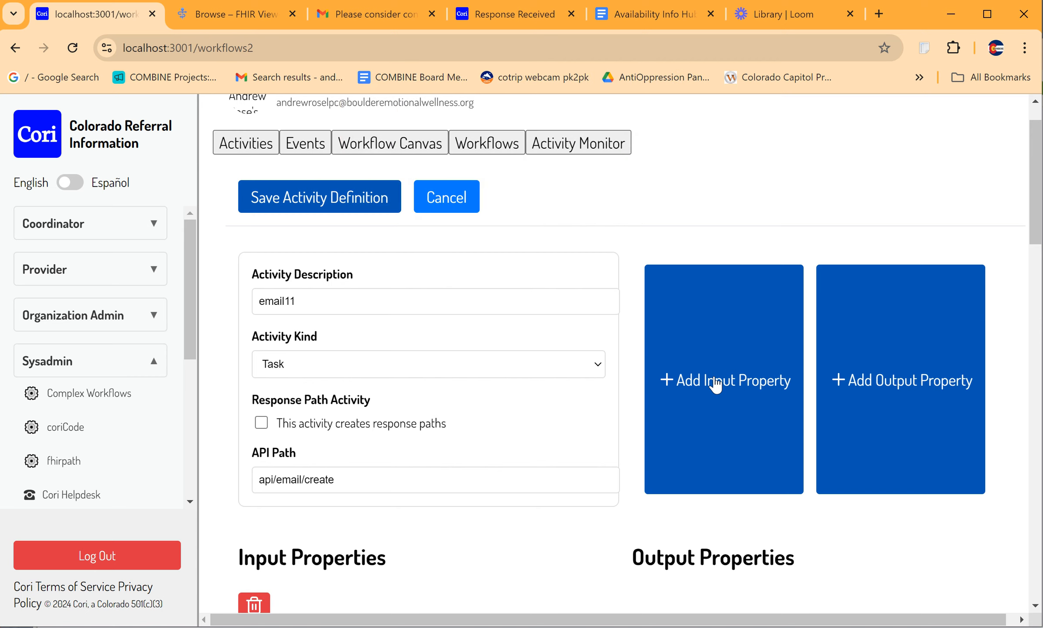
pyautogui.click(715, 385)
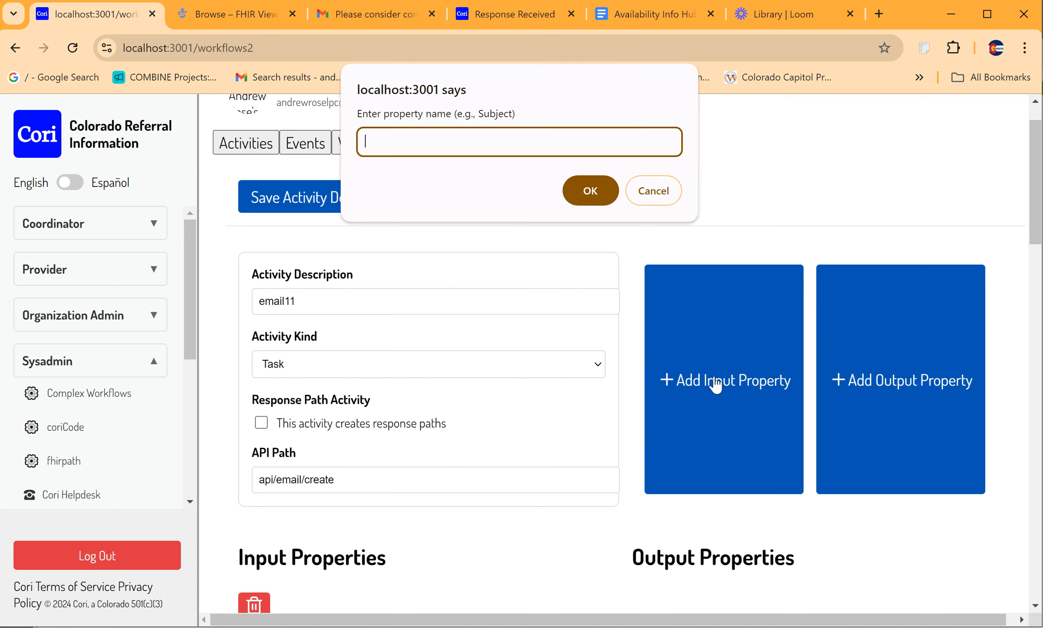
pyautogui.write('subject')
pyautogui.press('Return')
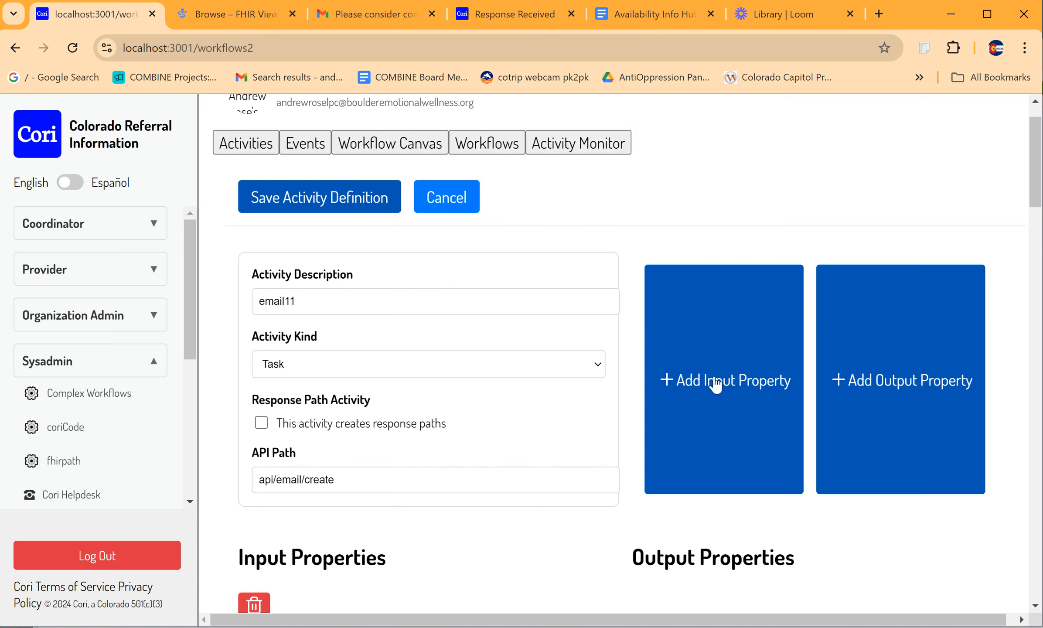
pyautogui.click(716, 384)
pyautogui.write('body')
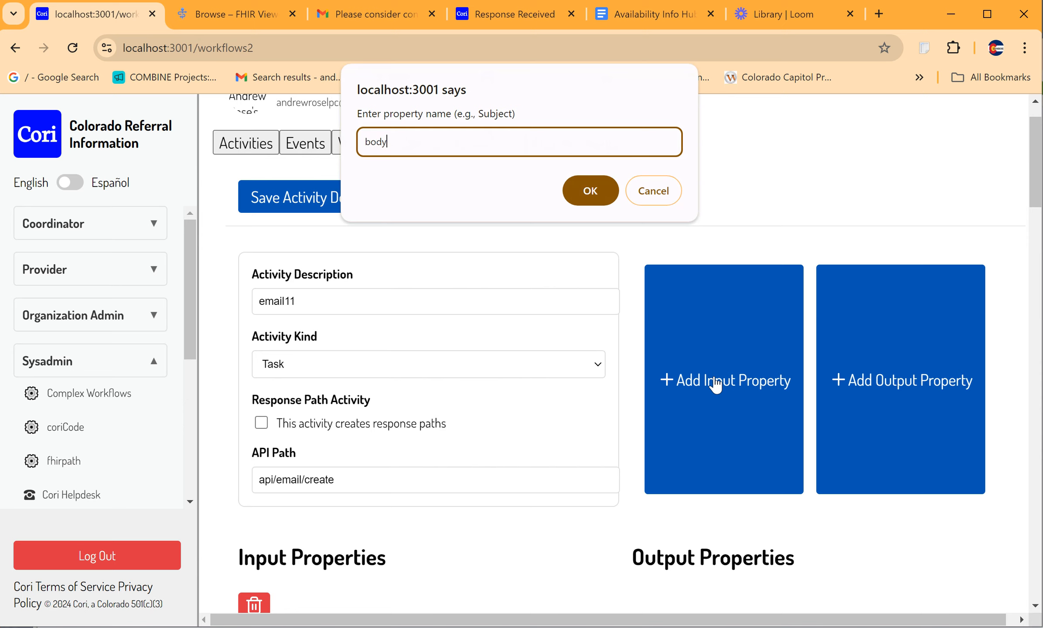
pyautogui.press('Return')
# Step: Define the "to" property at Template Creation and enter the recipient's e-mail address as its value
pyautogui.scroll(-6, 612, 404)
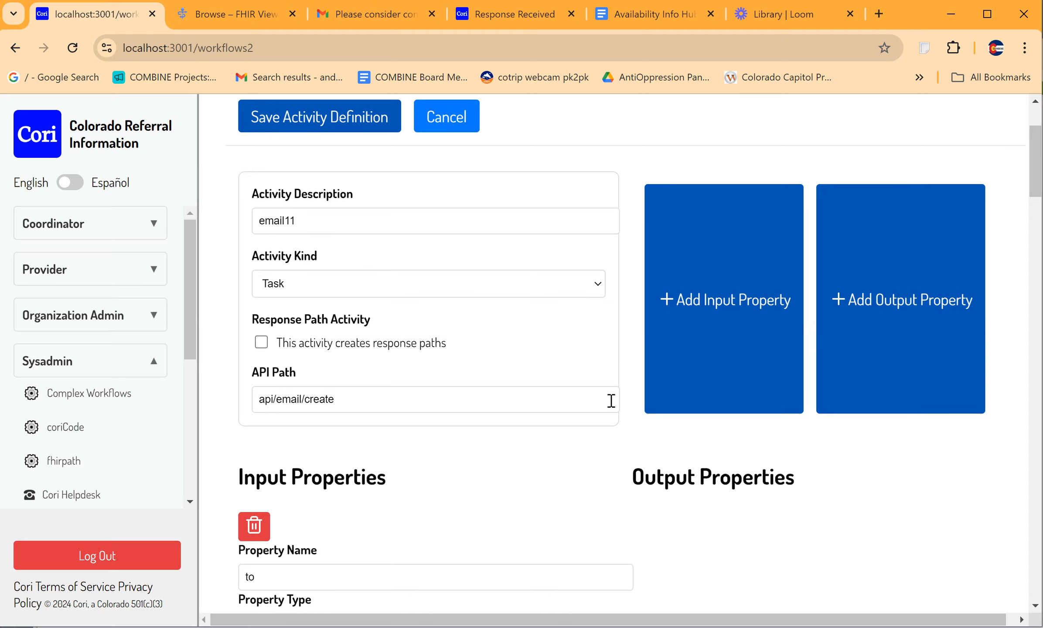
pyautogui.scroll(-3, 612, 404)
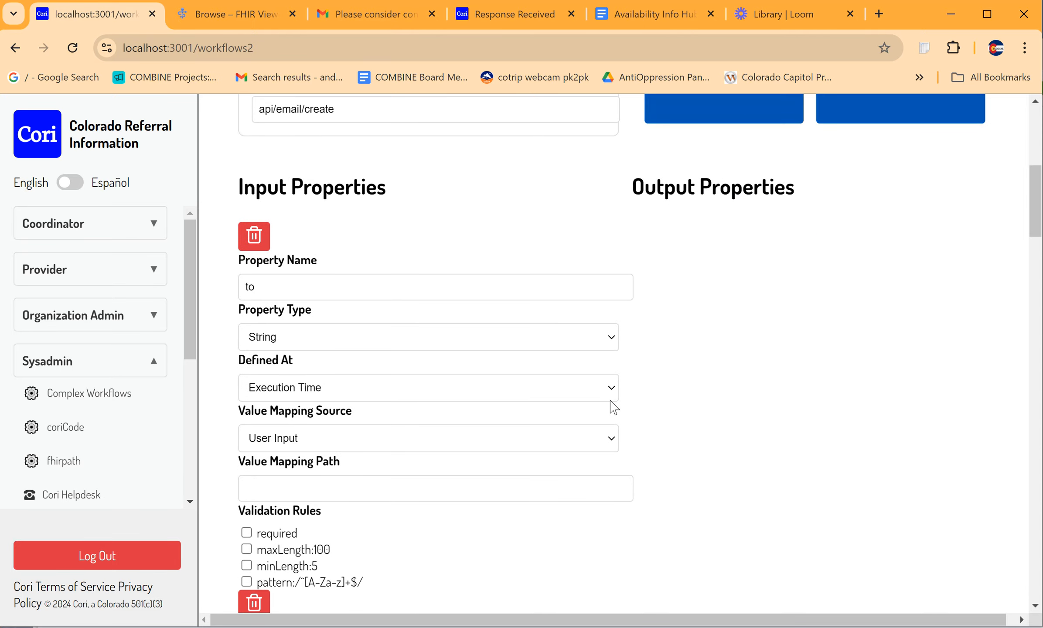
pyautogui.scroll(-1, 612, 408)
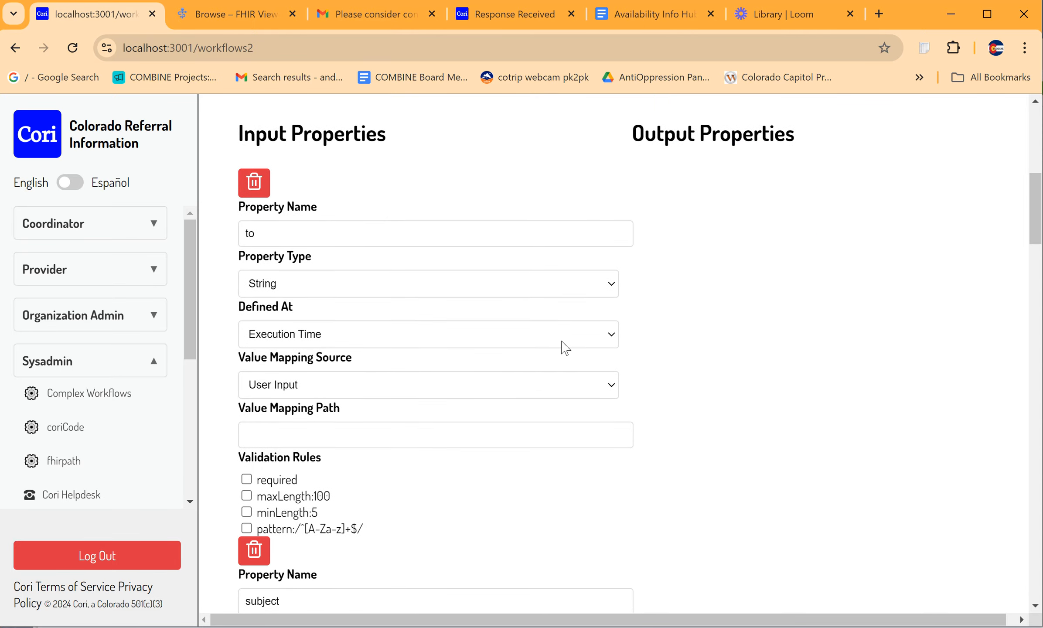
pyautogui.scroll(-1, 684, 342)
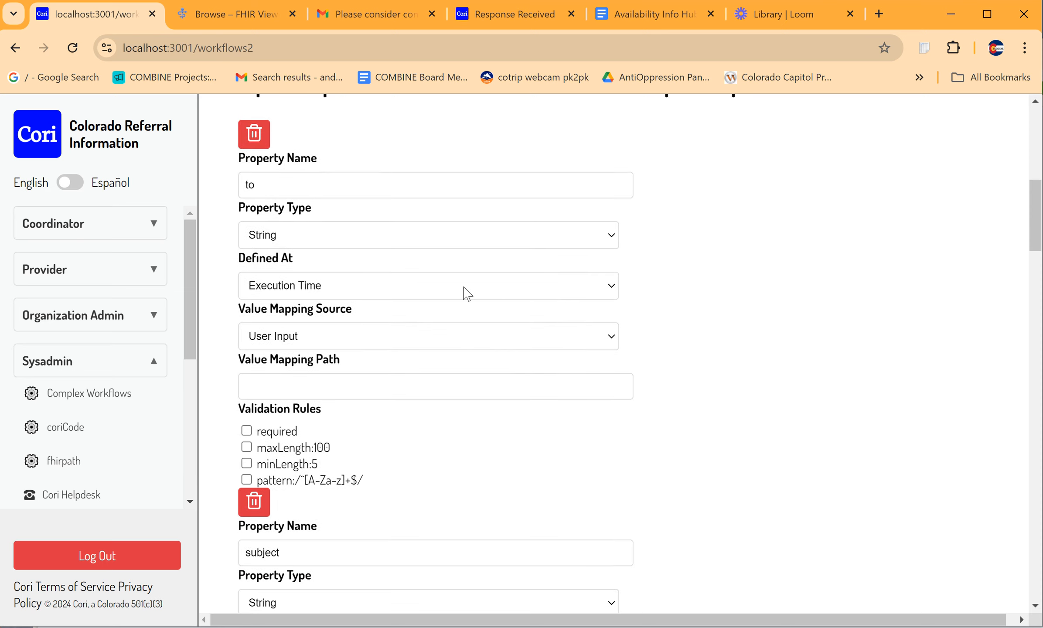
pyautogui.click(379, 290)
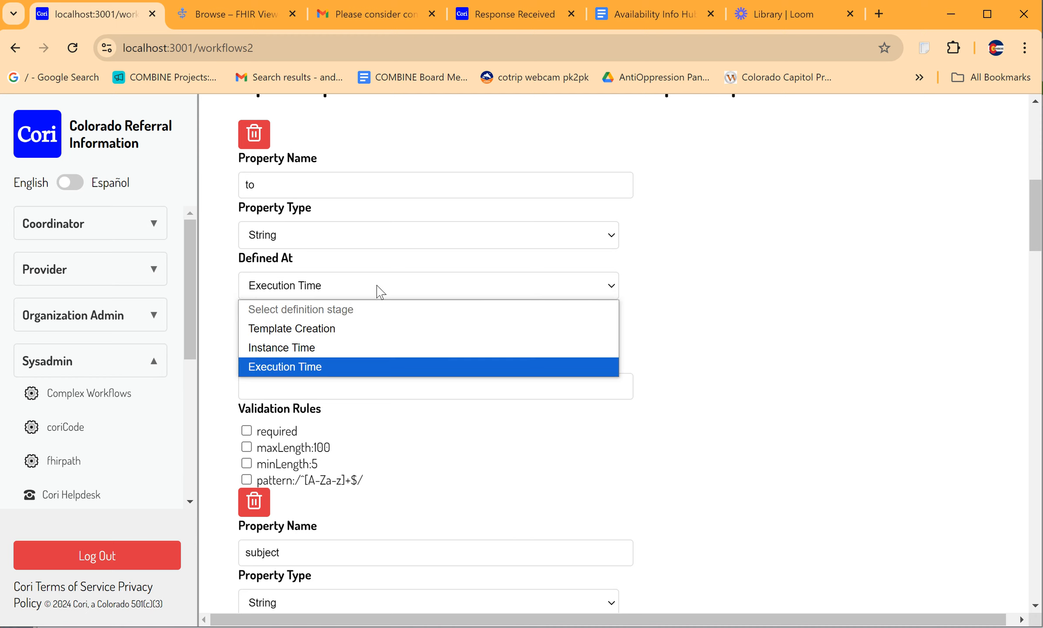
pyautogui.click(321, 333)
pyautogui.click(326, 335)
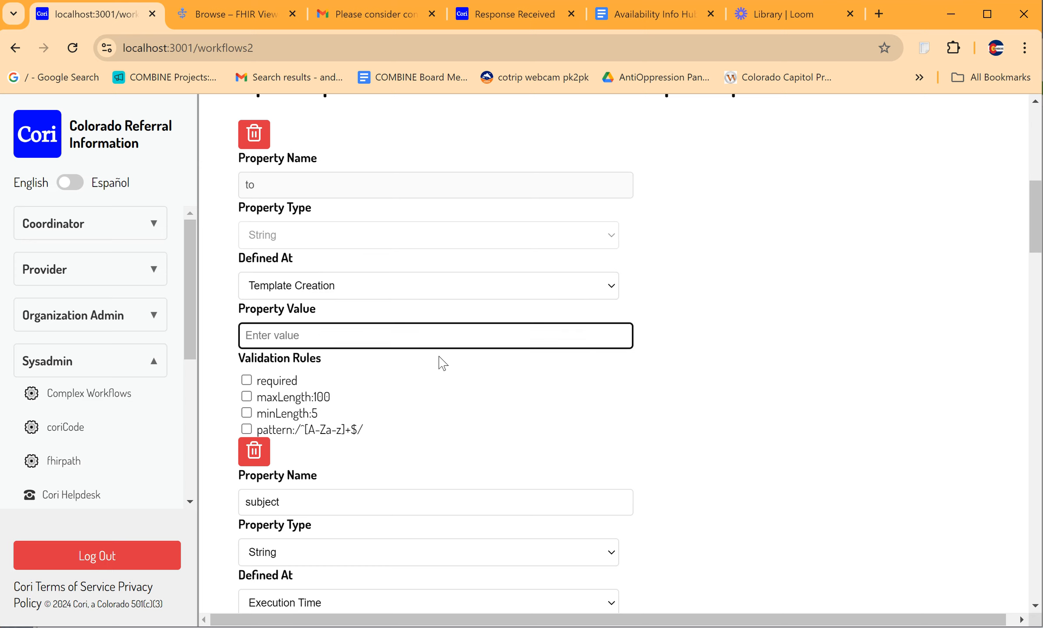
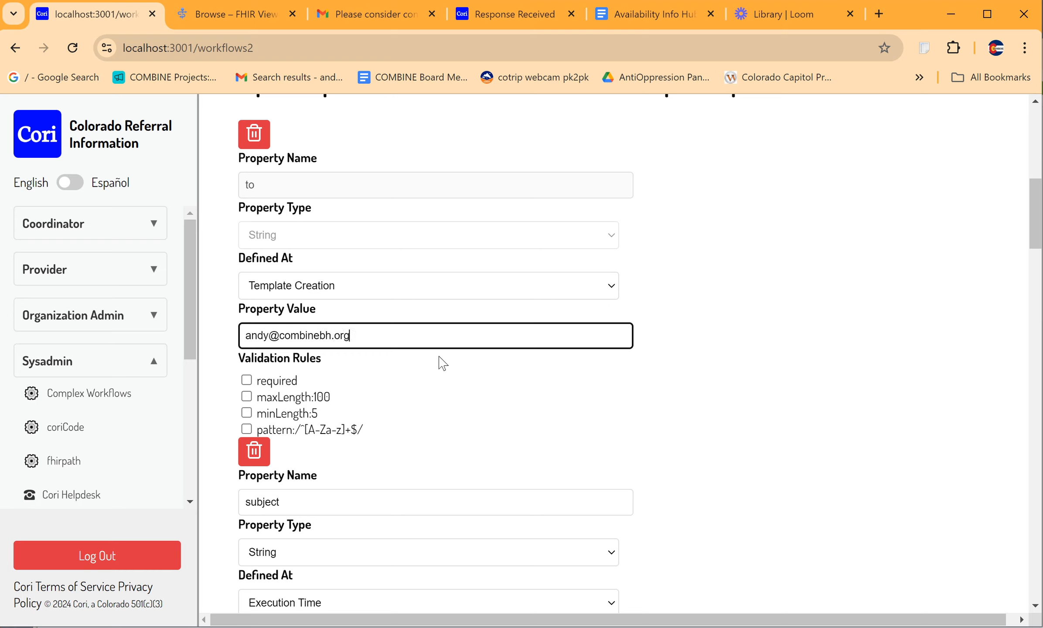
pyautogui.click(657, 413)
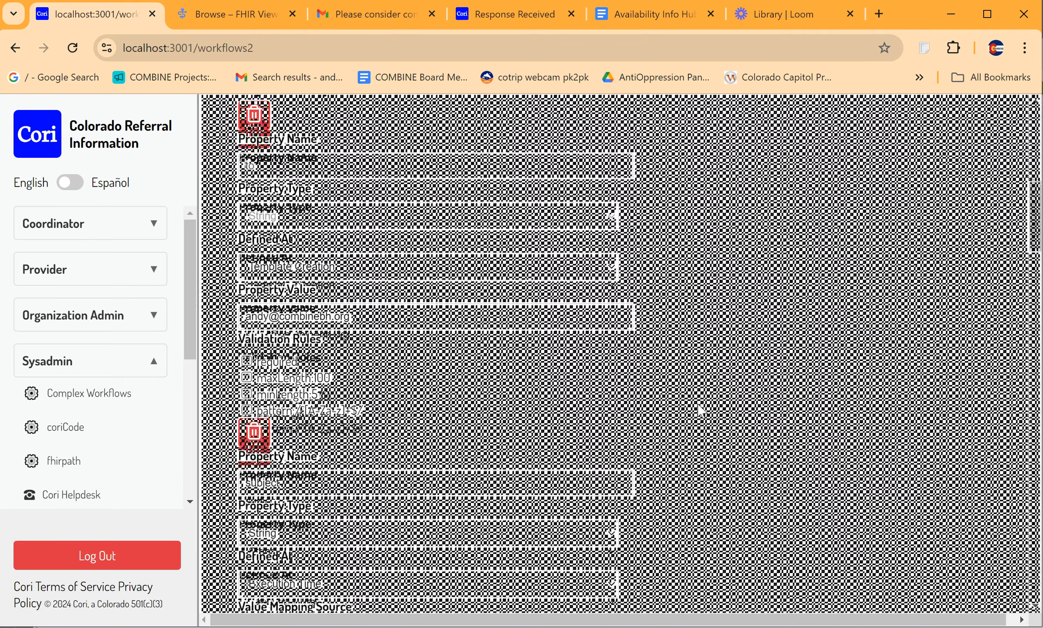
# Step: Define the "subject" property at Template Creation and give it the value "Test Email 11"
pyautogui.scroll(-2, 698, 409)
pyautogui.scroll(-1, 699, 410)
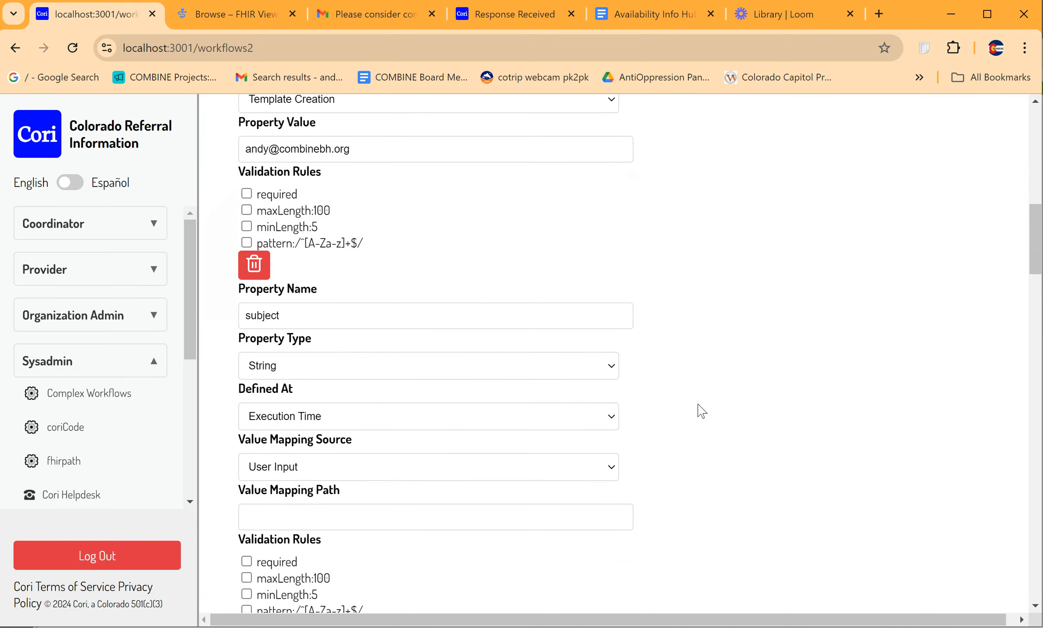
pyautogui.click(451, 418)
pyautogui.click(377, 460)
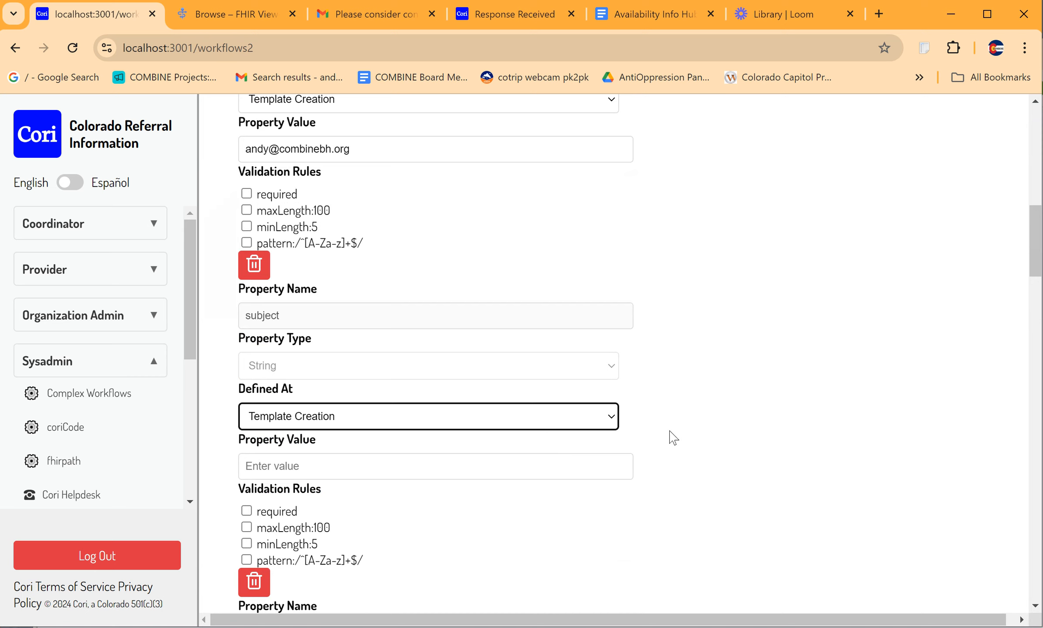
pyautogui.scroll(-1, 692, 433)
pyautogui.click(529, 420)
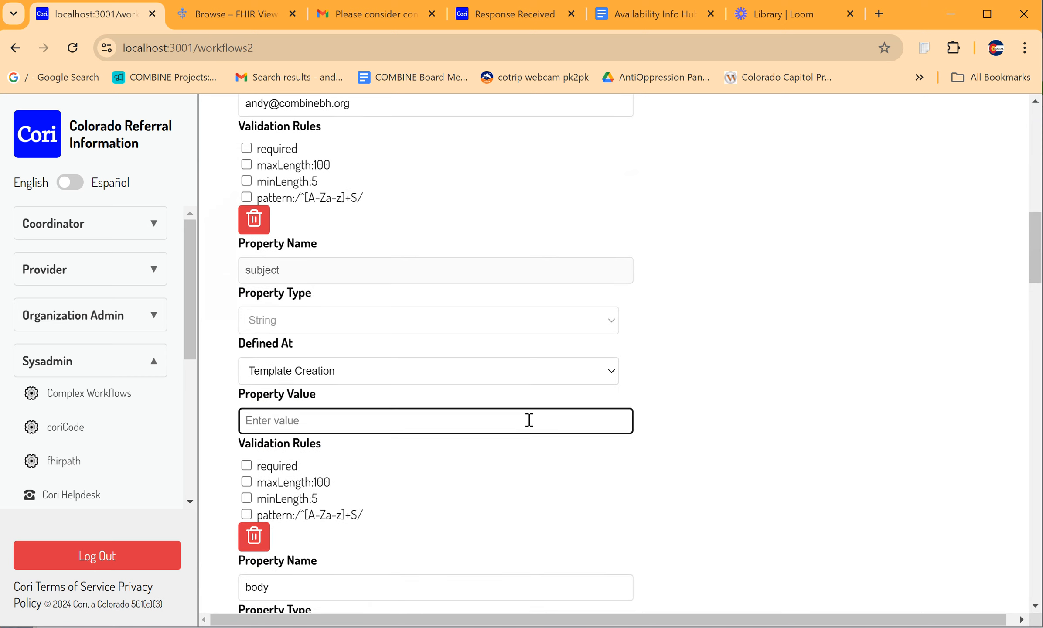
pyautogui.write('Test Email 11')
pyautogui.click(695, 417)
# Step: Define the "body" property at Template Creation and give it the value "Hello world!"
pyautogui.scroll(-2, 688, 427)
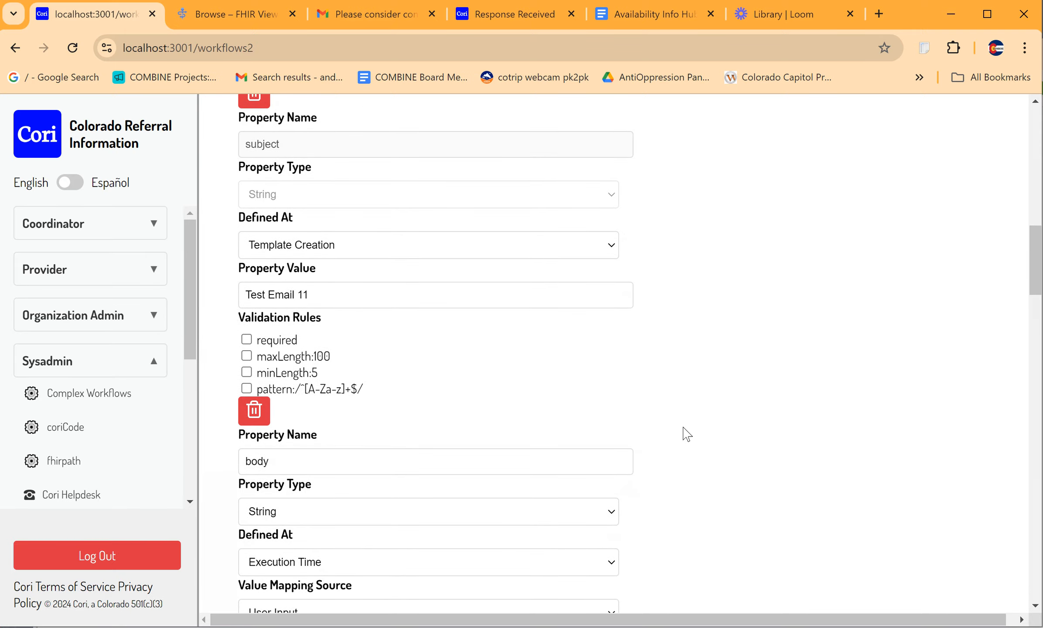
pyautogui.scroll(-5, 686, 434)
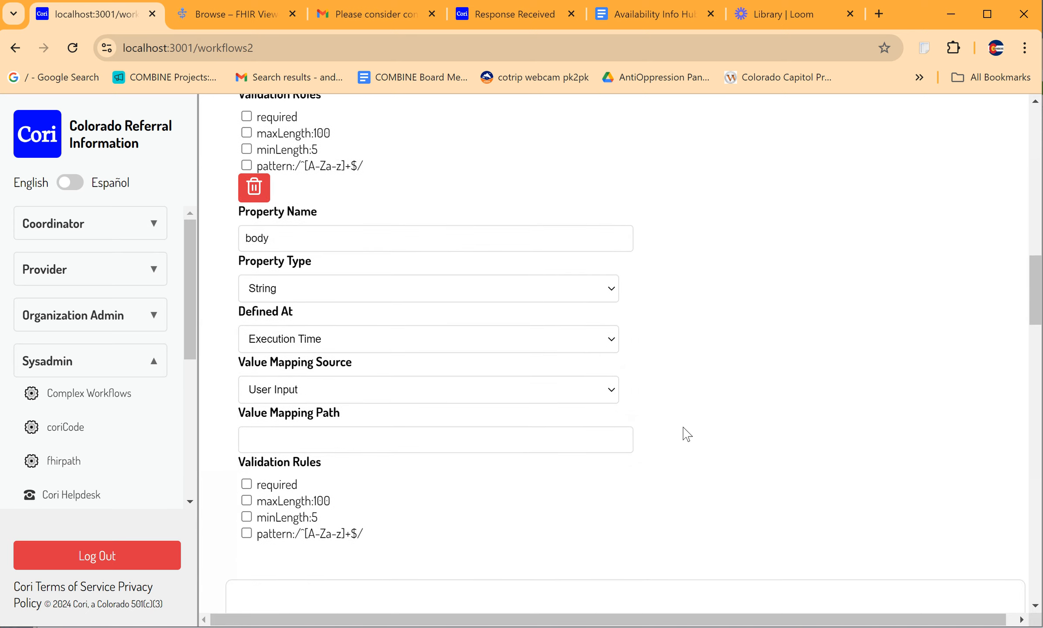
pyautogui.click(578, 396)
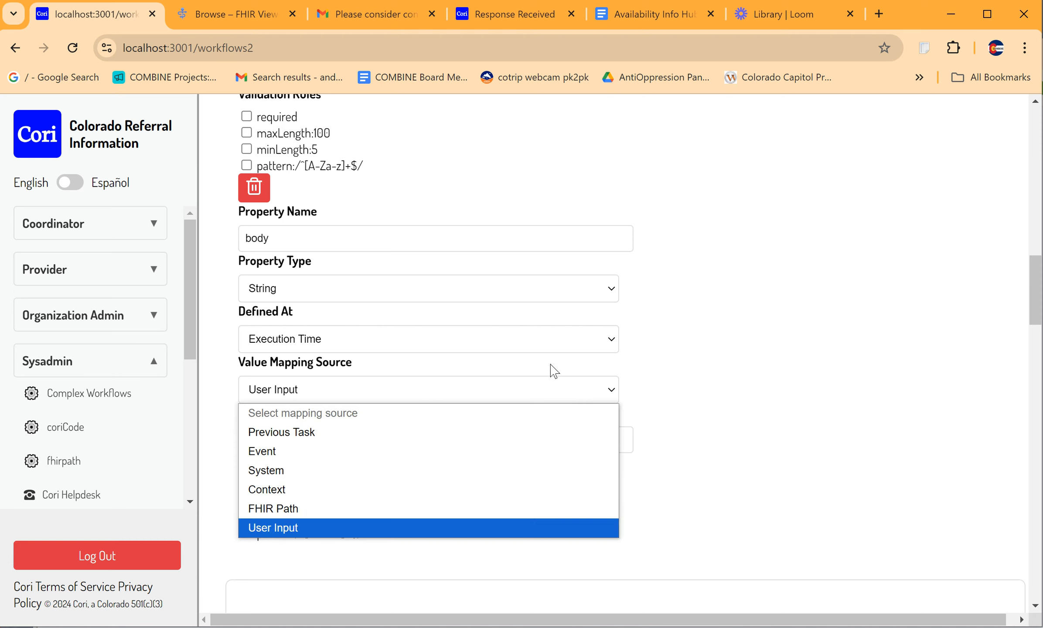
pyautogui.click(534, 343)
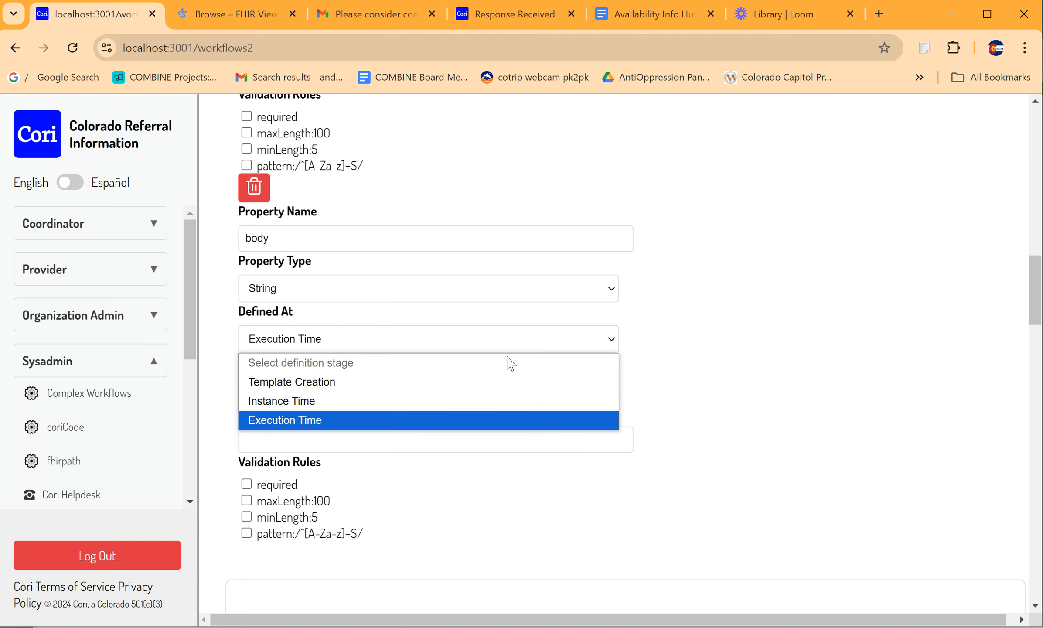
pyautogui.click(335, 387)
pyautogui.press('Tab')
pyautogui.write('Hello world!')
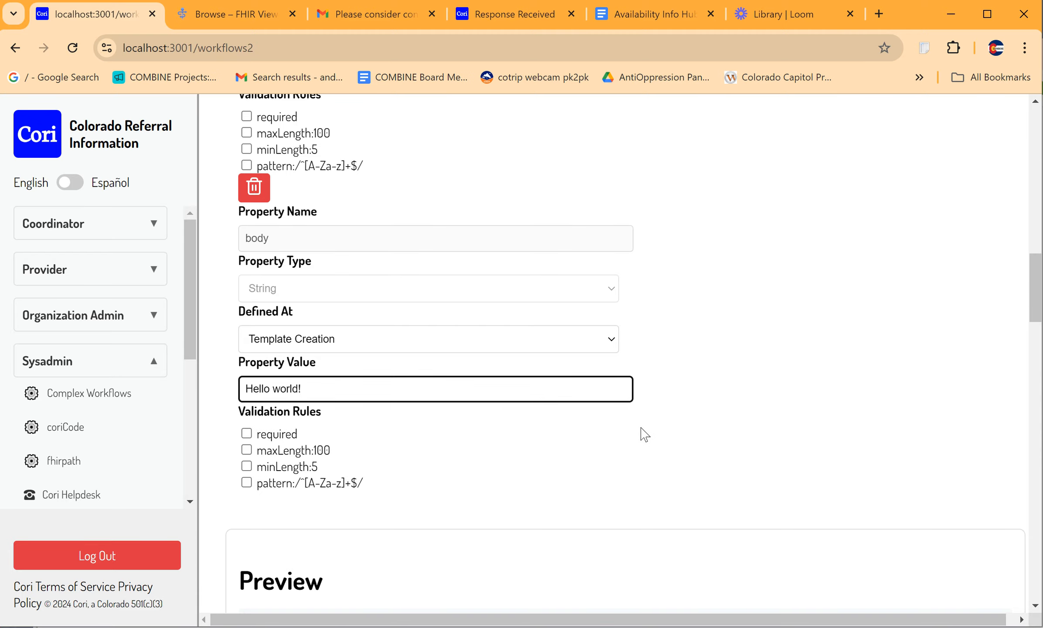
pyautogui.click(642, 434)
# Step: Review the activity's settings and examine the activity definition generated in the preview
pyautogui.scroll(-5, 653, 437)
pyautogui.scroll(15, 657, 440)
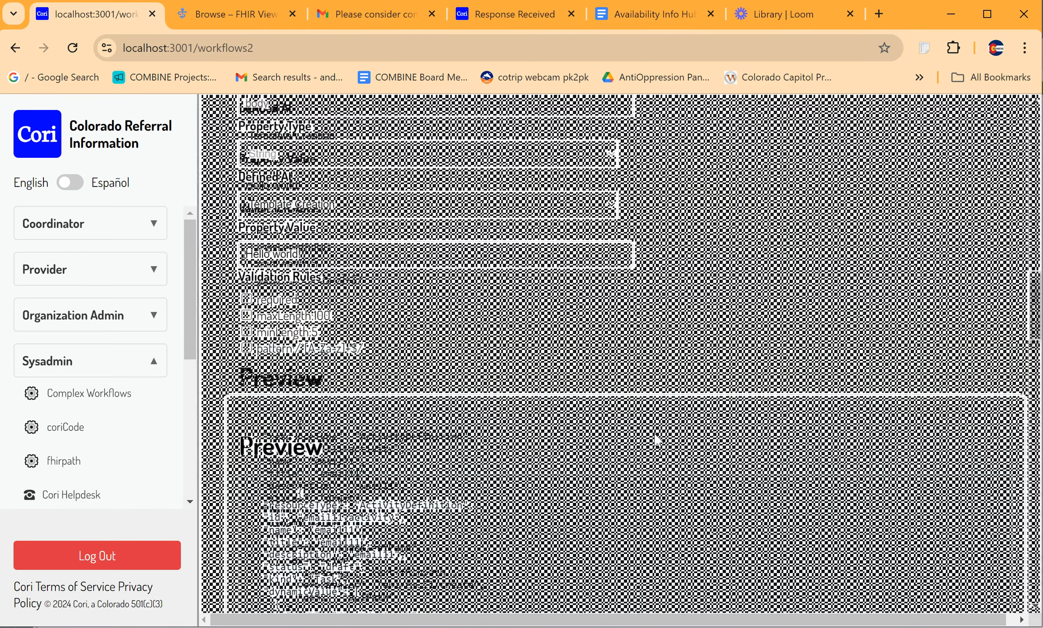
pyautogui.scroll(5, 657, 441)
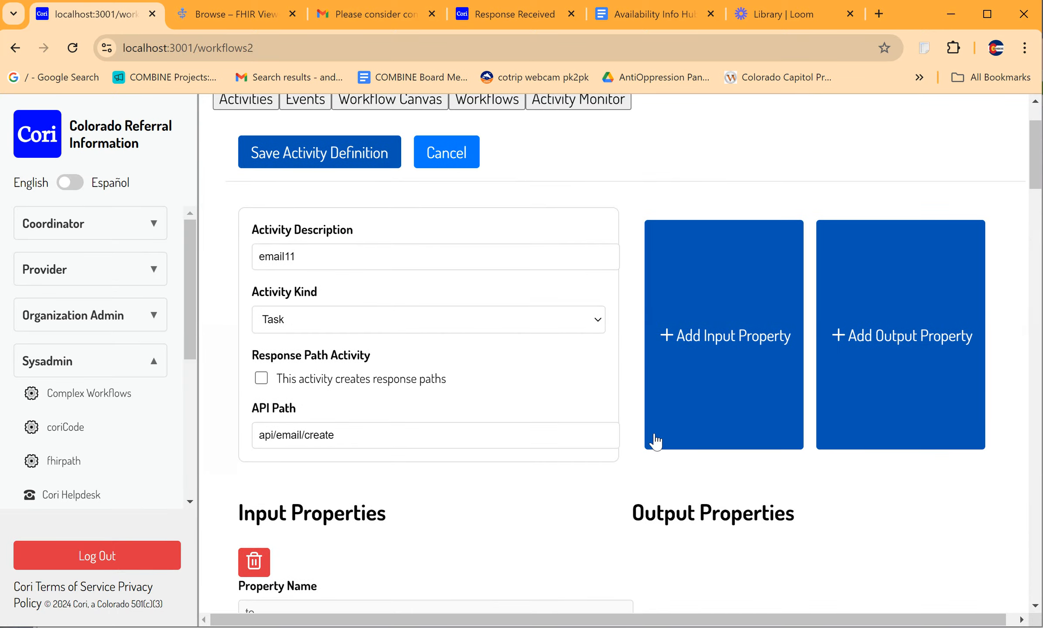
pyautogui.scroll(-3, 591, 422)
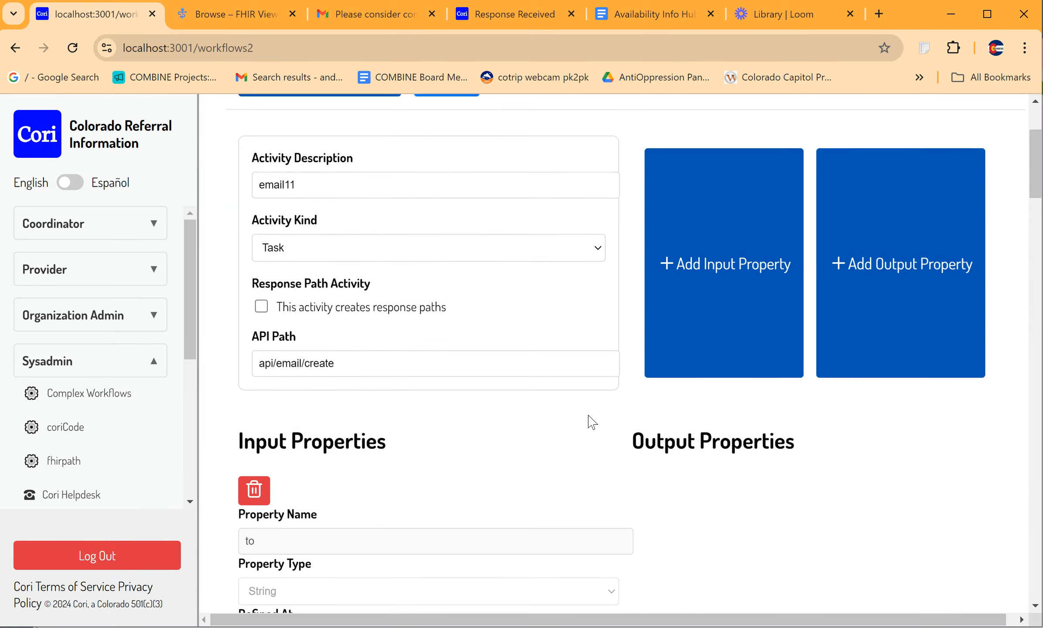
pyautogui.scroll(-20, 606, 392)
pyautogui.scroll(-1, 617, 364)
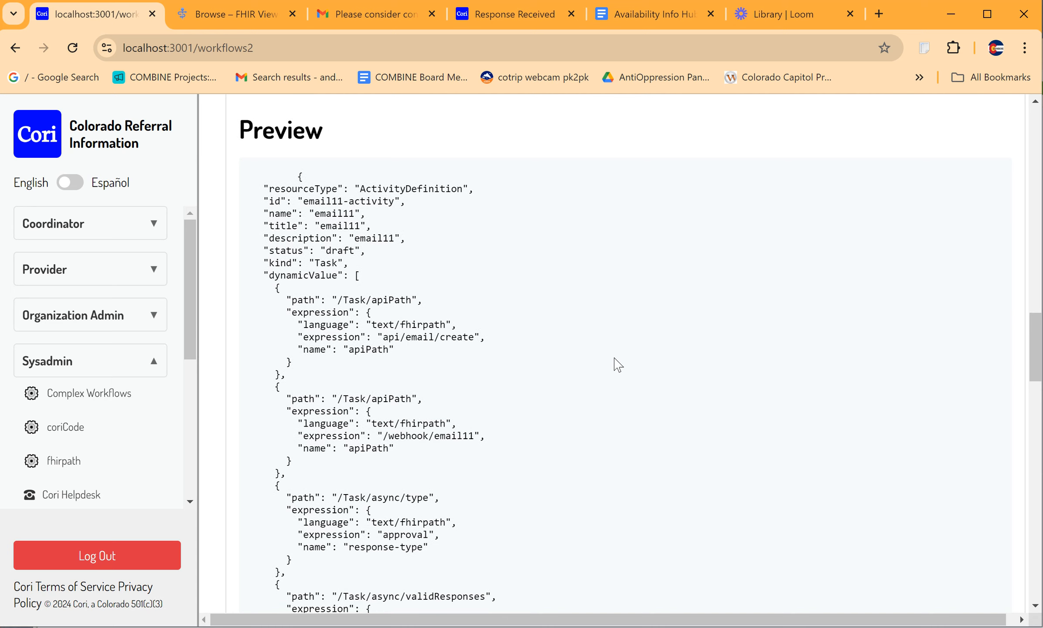